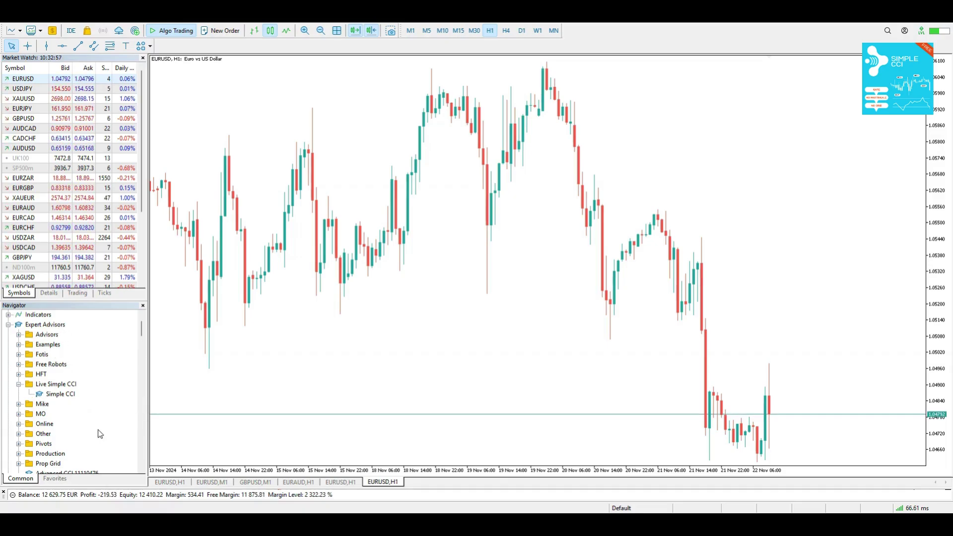
Drop Simple CCI onto the EURUSD H1 chart and review its Common and Inputs tabs
right_click(72, 326)
key(Escape)
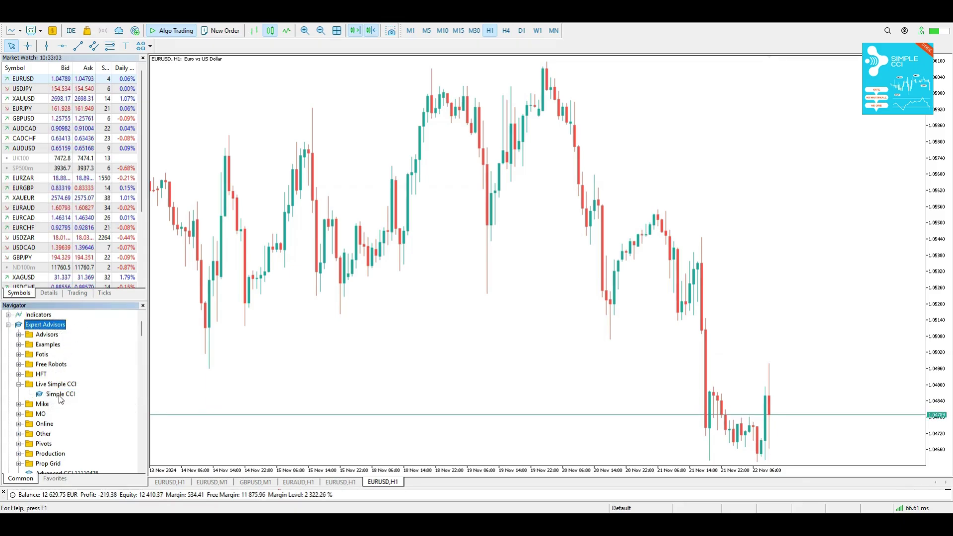
drag(61, 400, 357, 335)
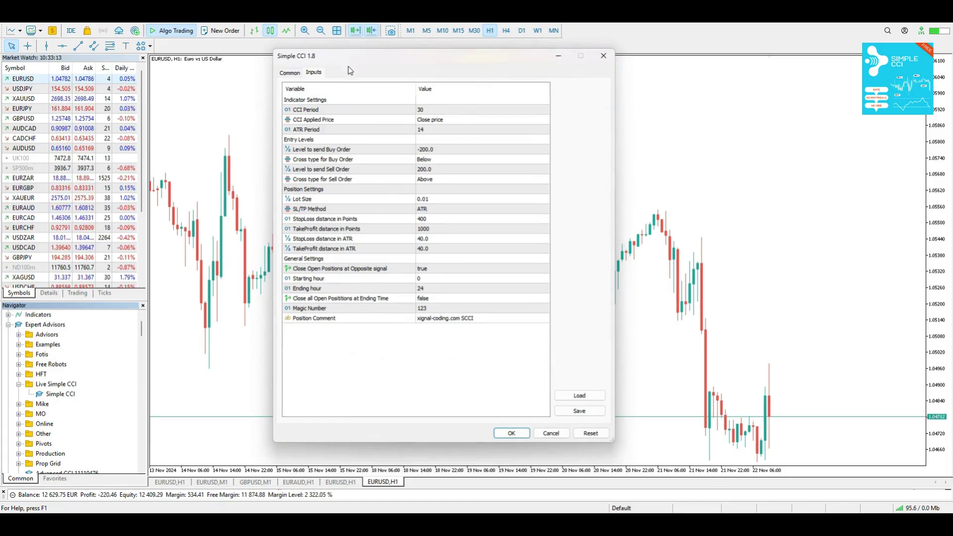
click(297, 74)
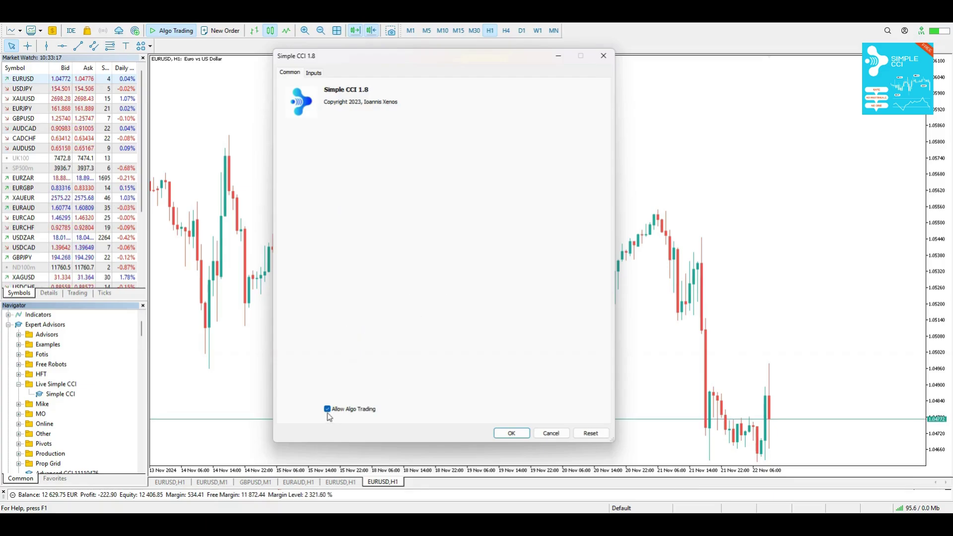
click(314, 74)
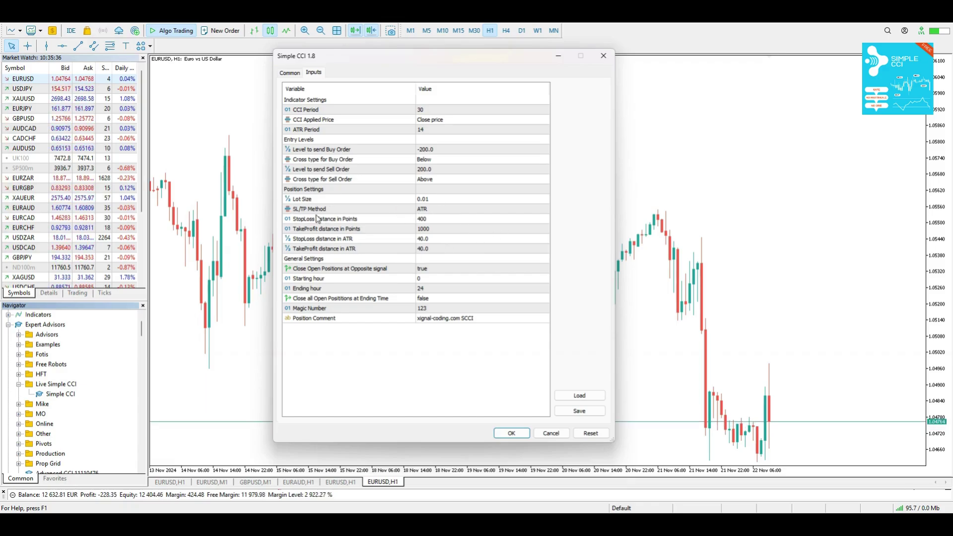
click(439, 211)
click(439, 211)
click(439, 211)
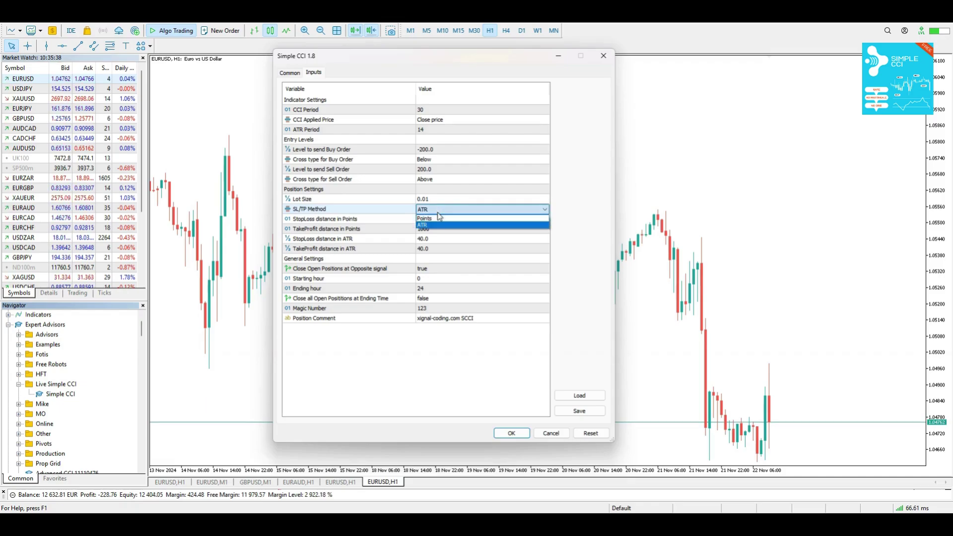
click(437, 225)
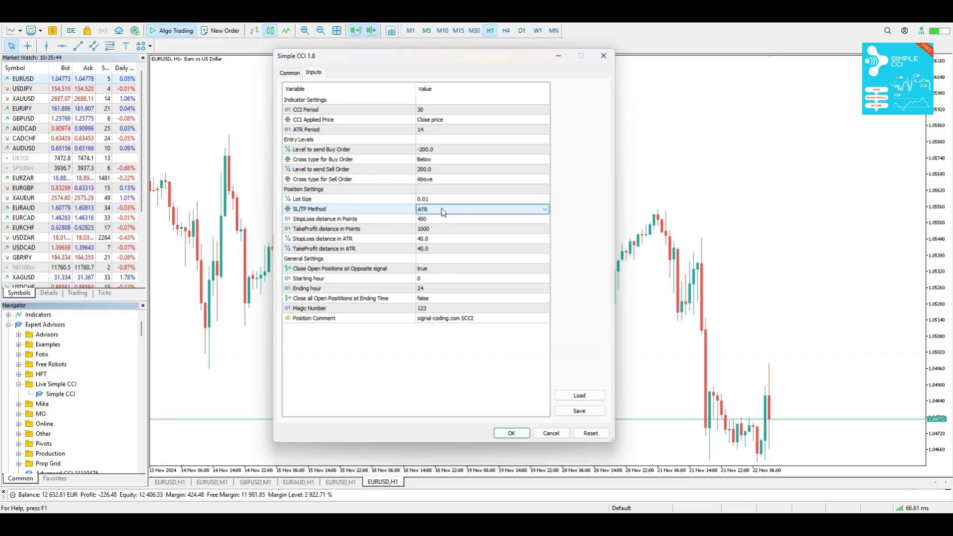
click(443, 212)
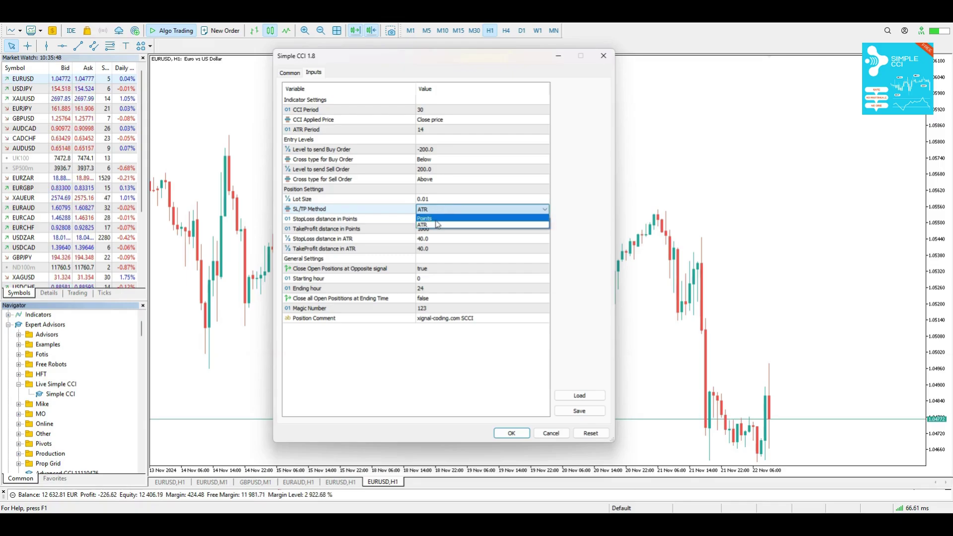
click(436, 221)
click(444, 212)
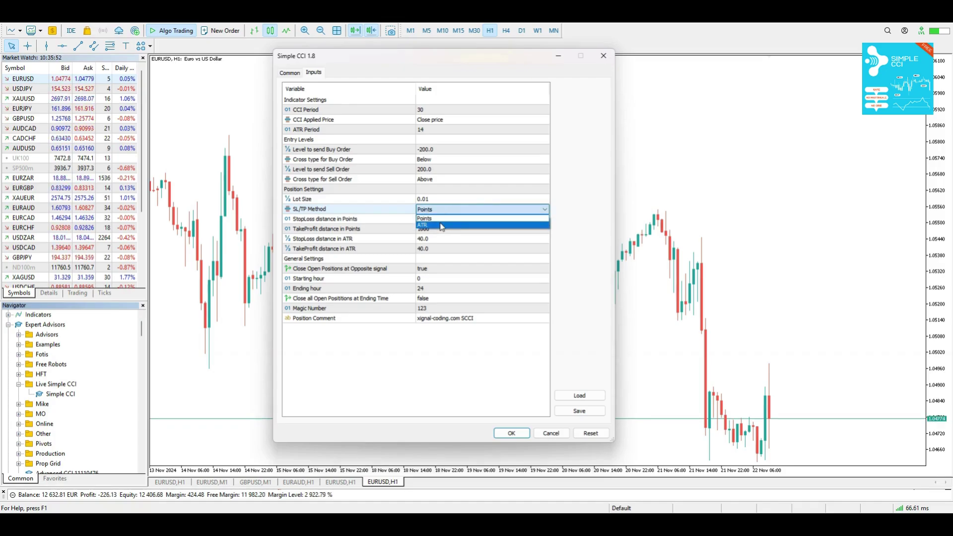
click(441, 226)
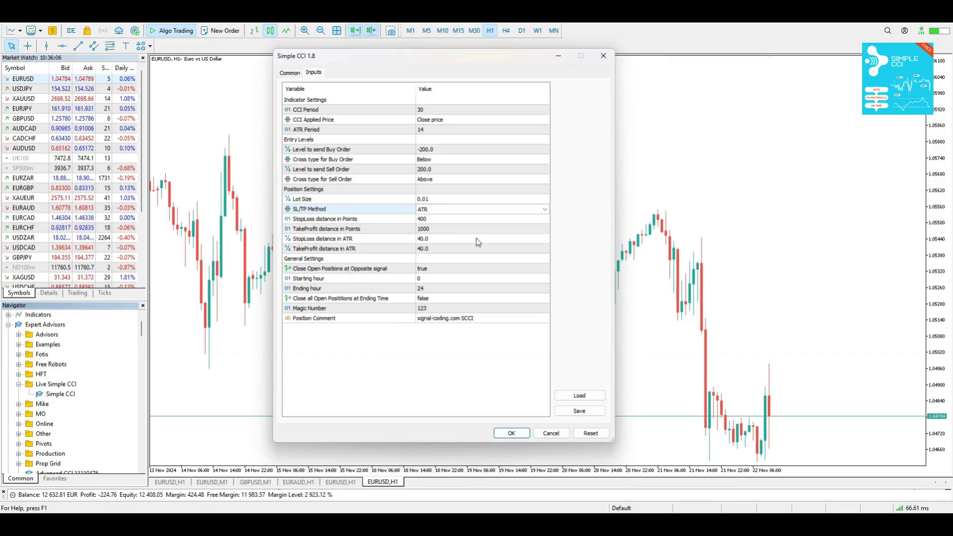
click(459, 240)
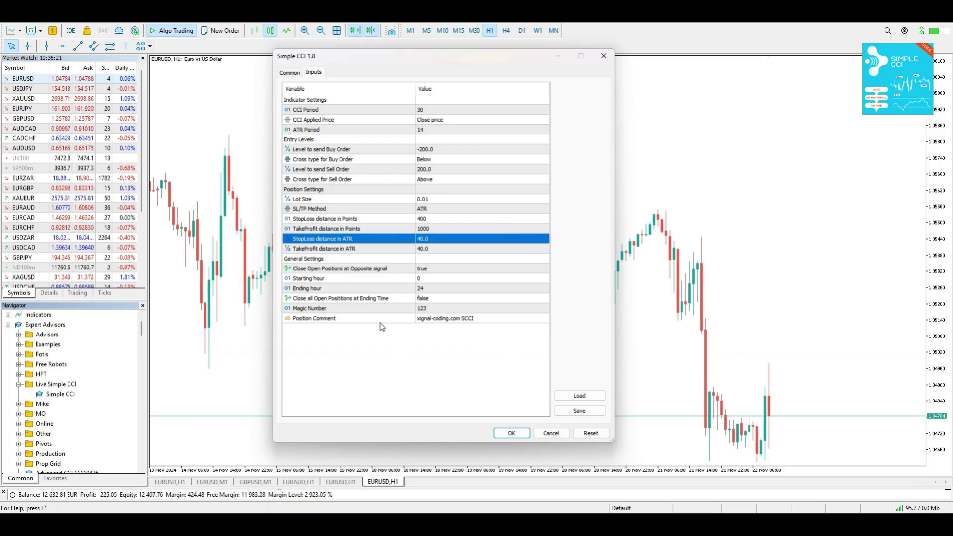
click(321, 269)
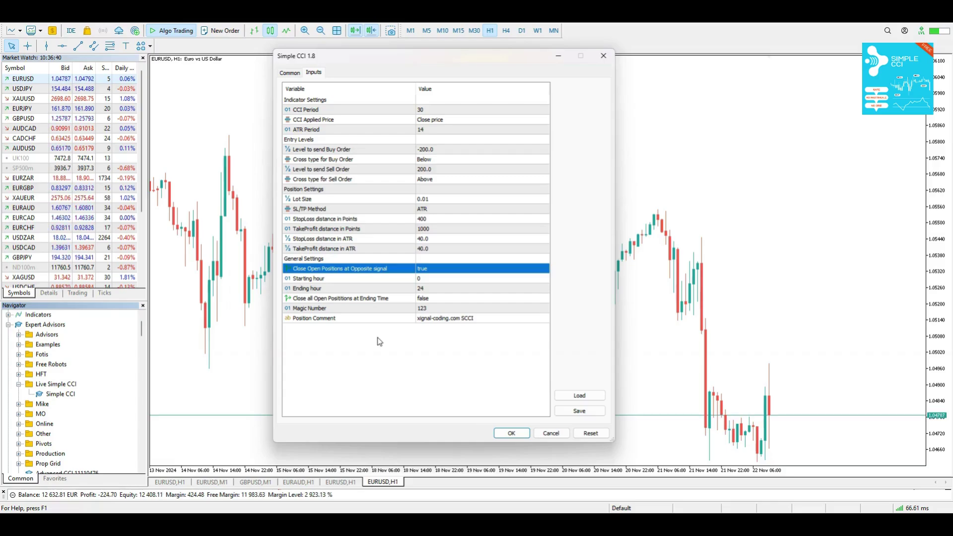
click(329, 280)
click(335, 290)
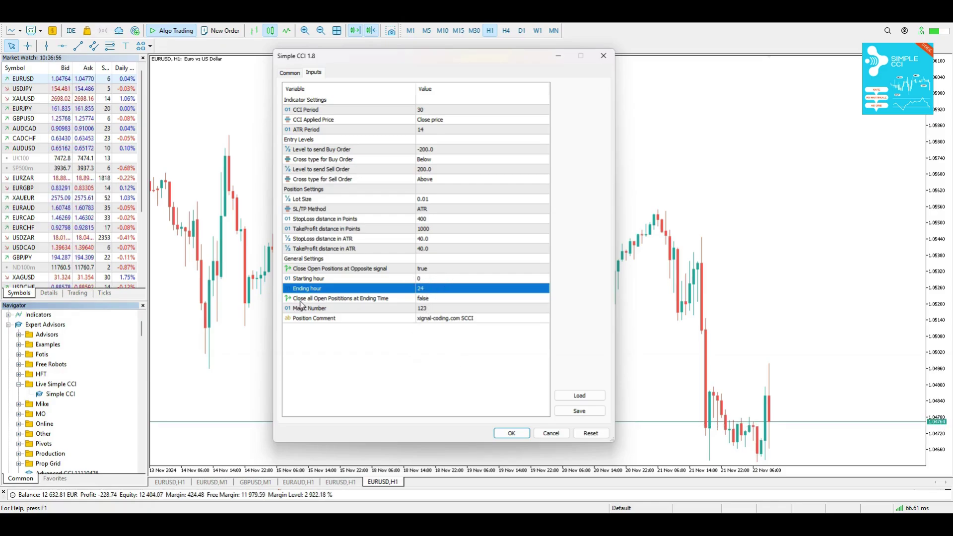
click(337, 298)
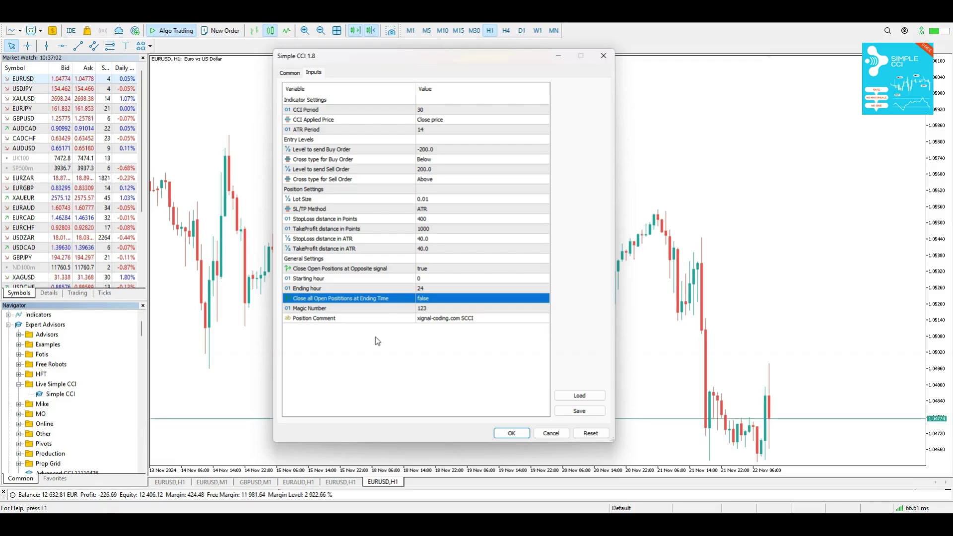
Set Ending hour to 23, enable closing all positions at ending time, and edit Magic Number
click(432, 288)
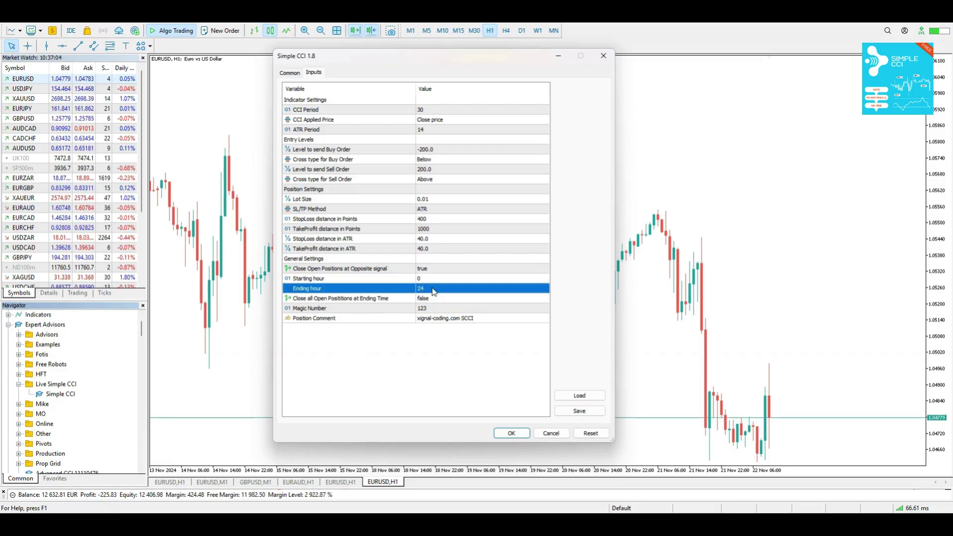
click(432, 288)
text(23)
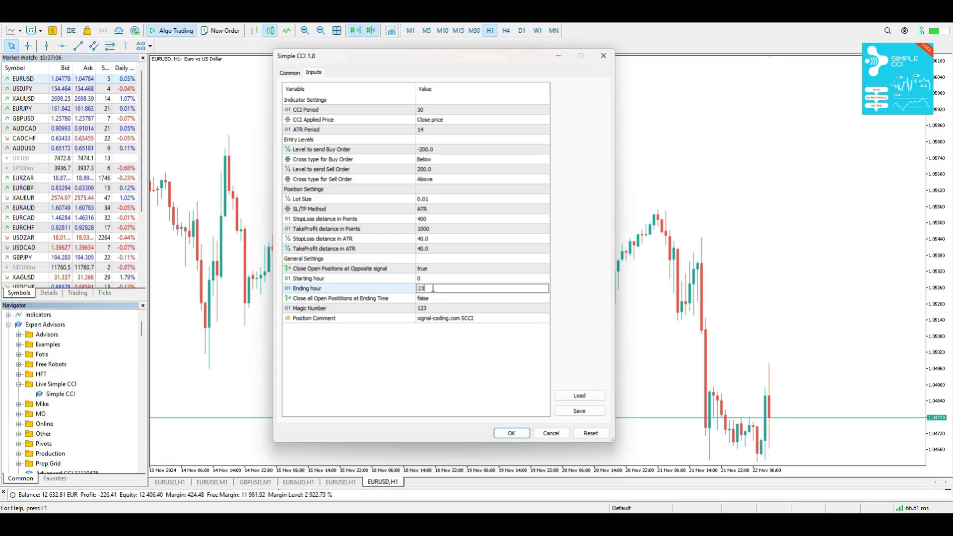
click(461, 361)
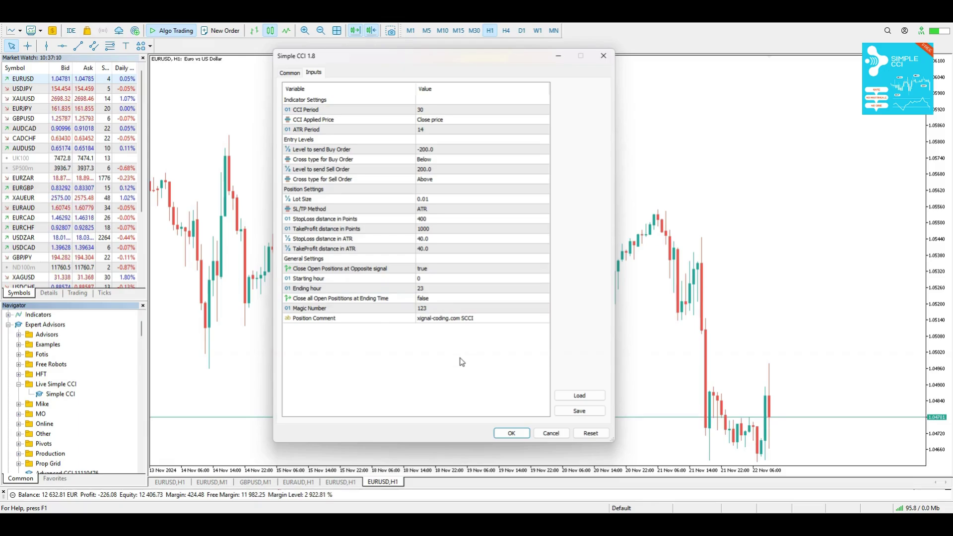
click(463, 300)
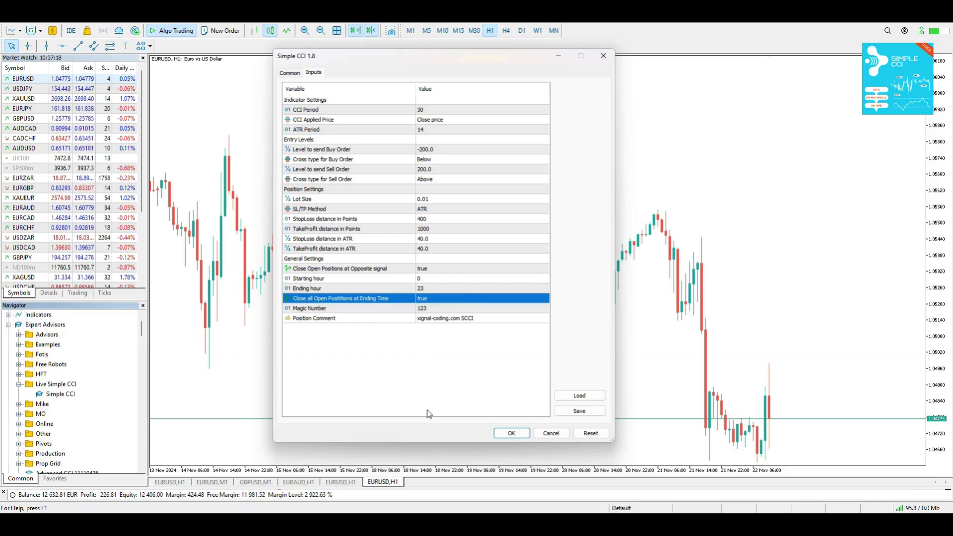
click(452, 308)
click(453, 308)
Enter Magic Number 456789, attach Simple CCI with OK, and close the Navigator
text(456789)
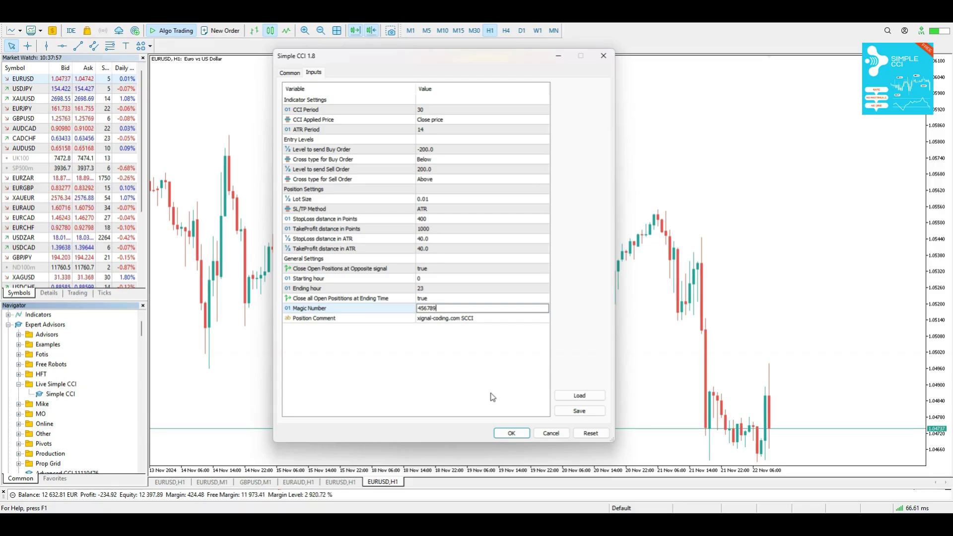
click(474, 318)
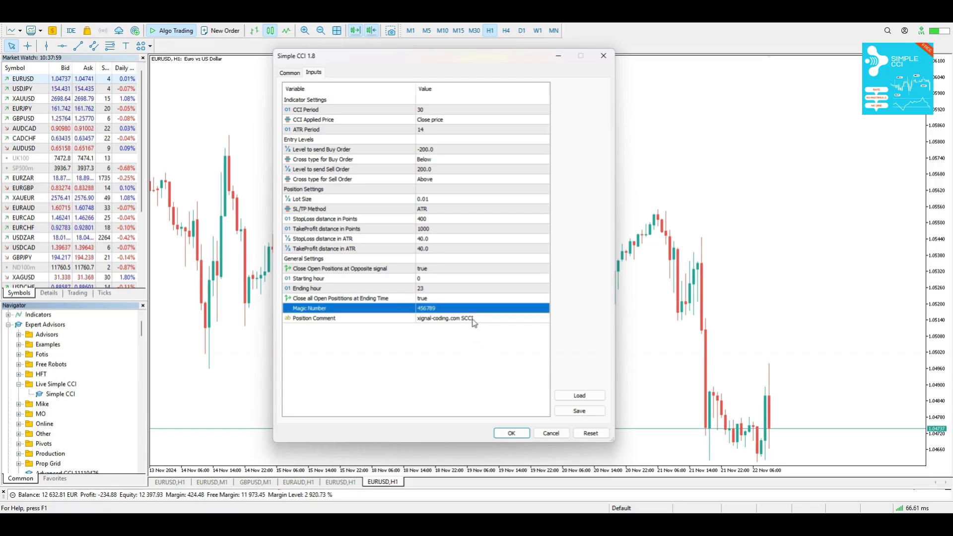
click(473, 320)
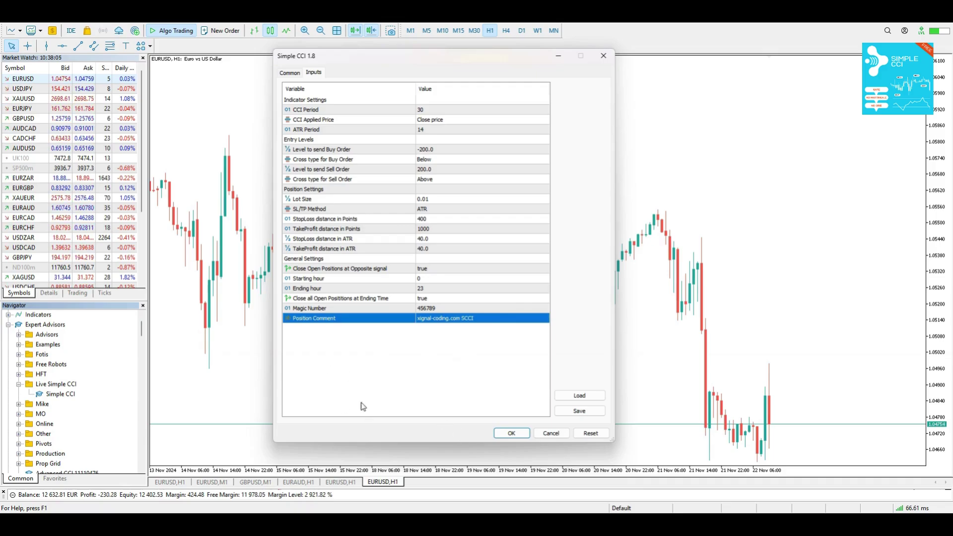
click(506, 438)
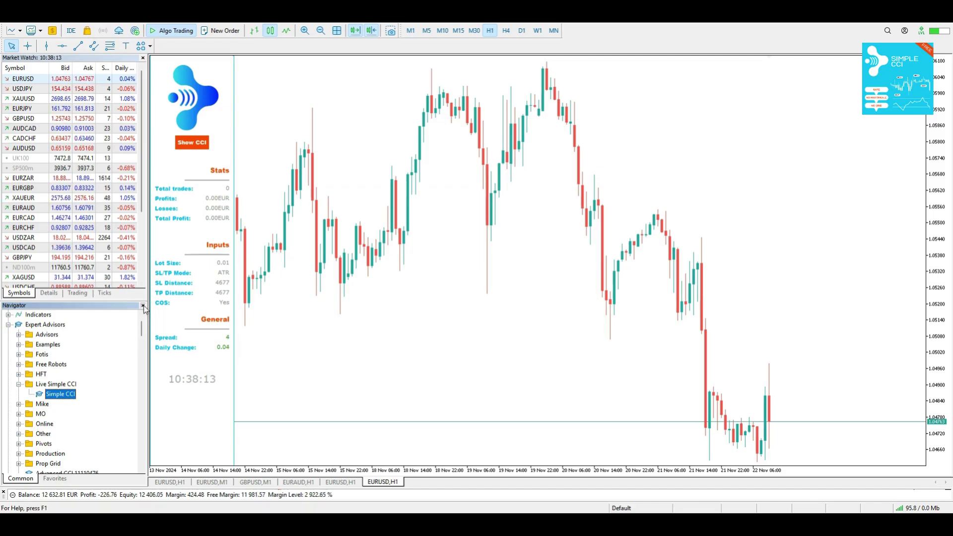
key(ctrl+n)
Hide Market Watch to widen the chart and show the CCI(30) subwindow
click(143, 58)
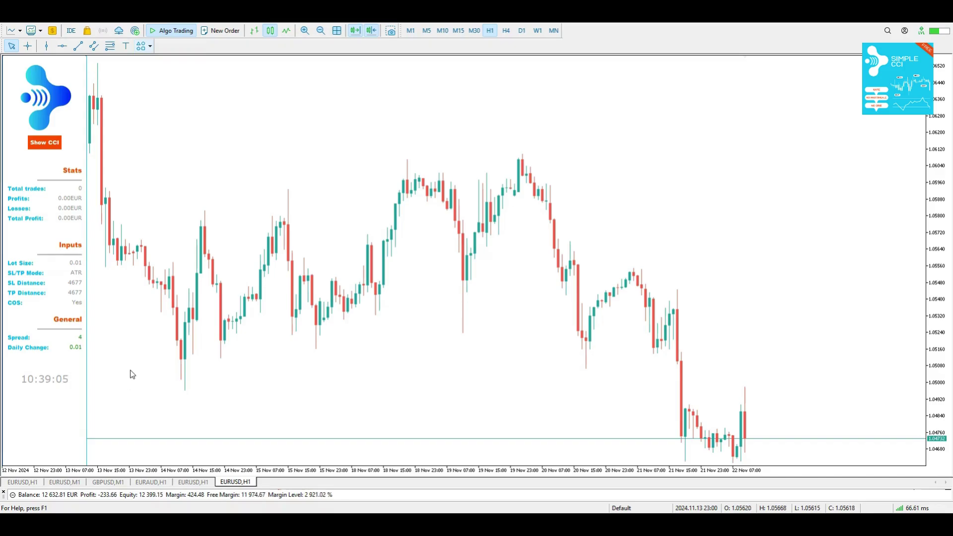
click(45, 143)
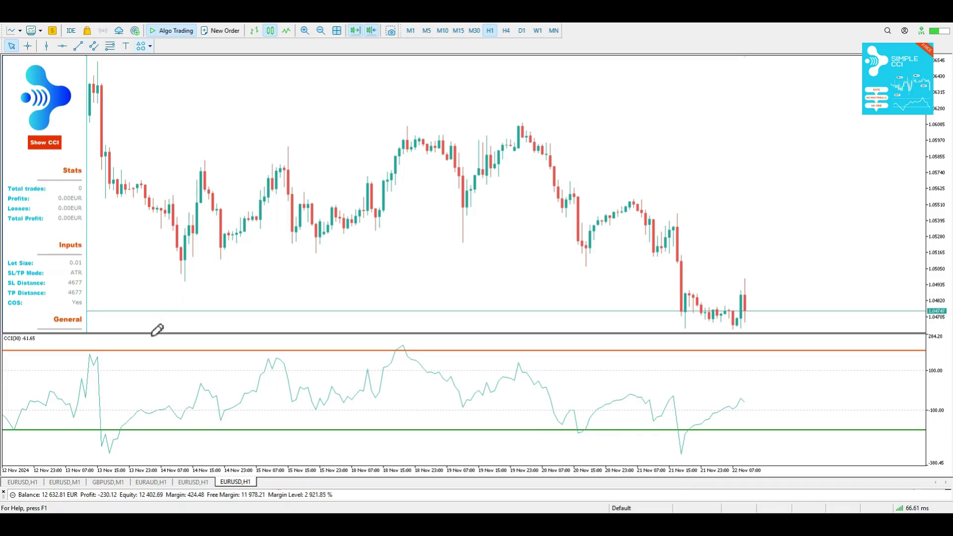
Draw red pen strokes tracing the rising candles and circling the recent high
click(104, 428)
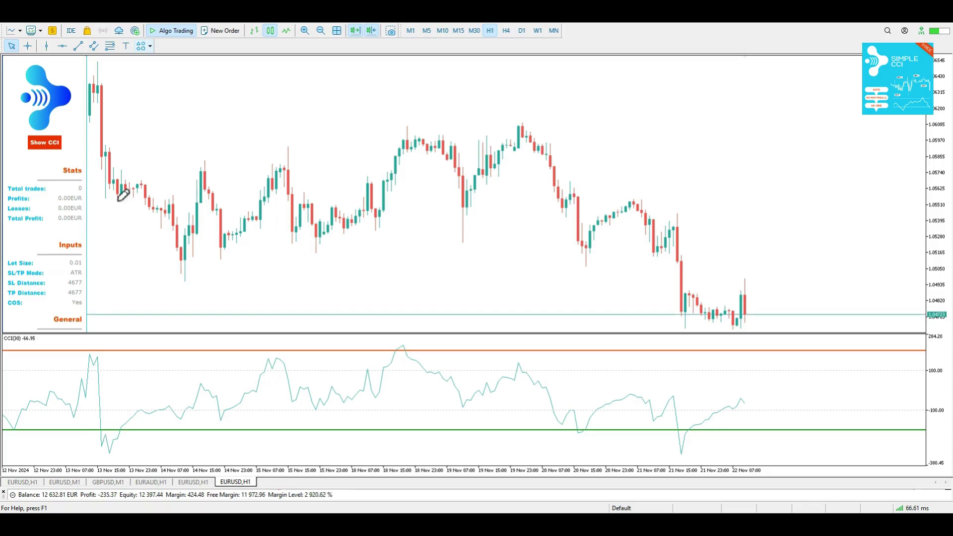
drag(116, 198, 130, 198)
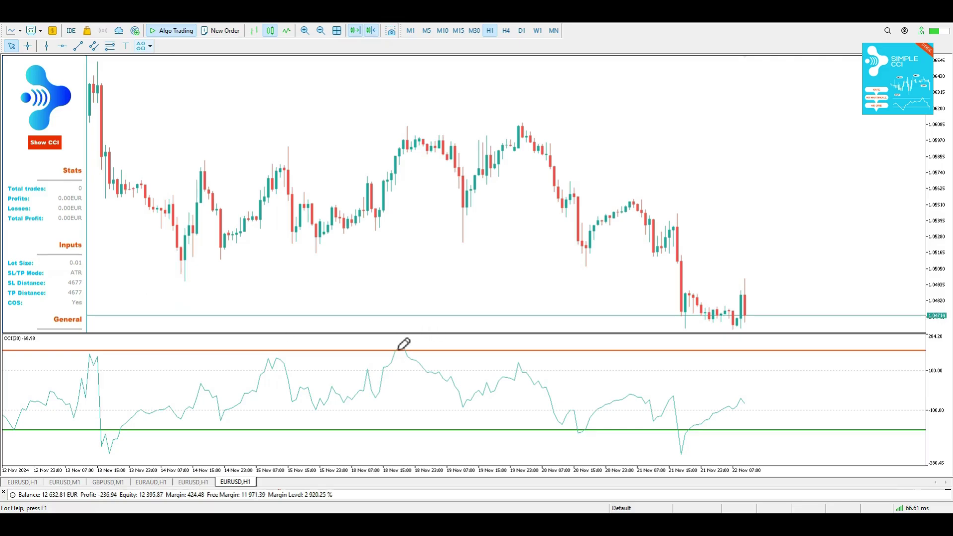
click(394, 164)
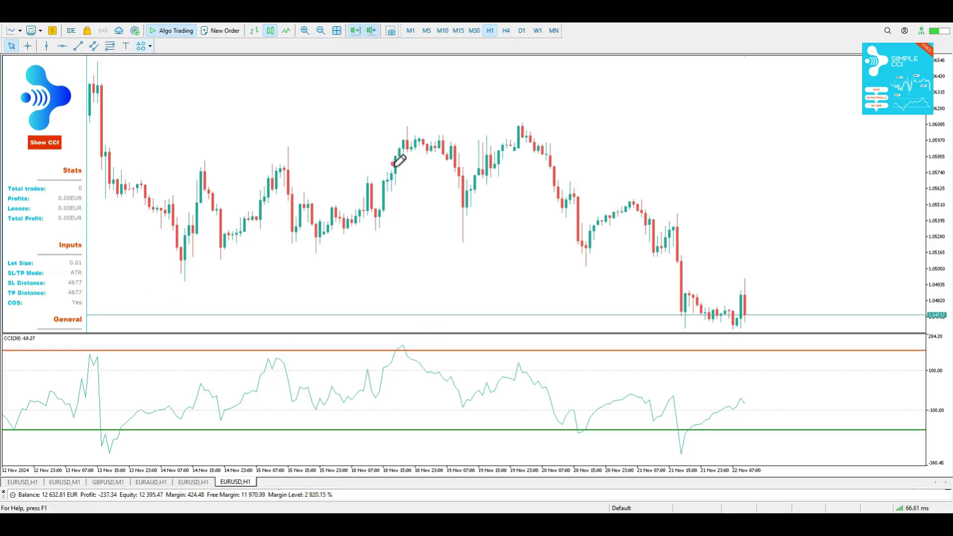
mouse_move(147, 201)
mouse_down()
mouse_move(218, 203)
mouse_move(393, 163)
mouse_up()
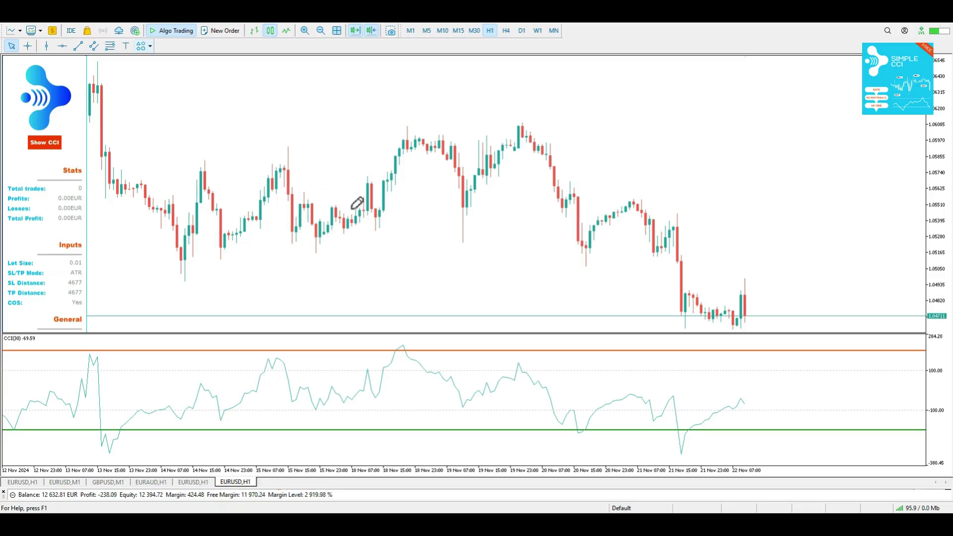
mouse_move(402, 159)
mouse_down()
mouse_move(384, 168)
mouse_move(397, 163)
mouse_up()
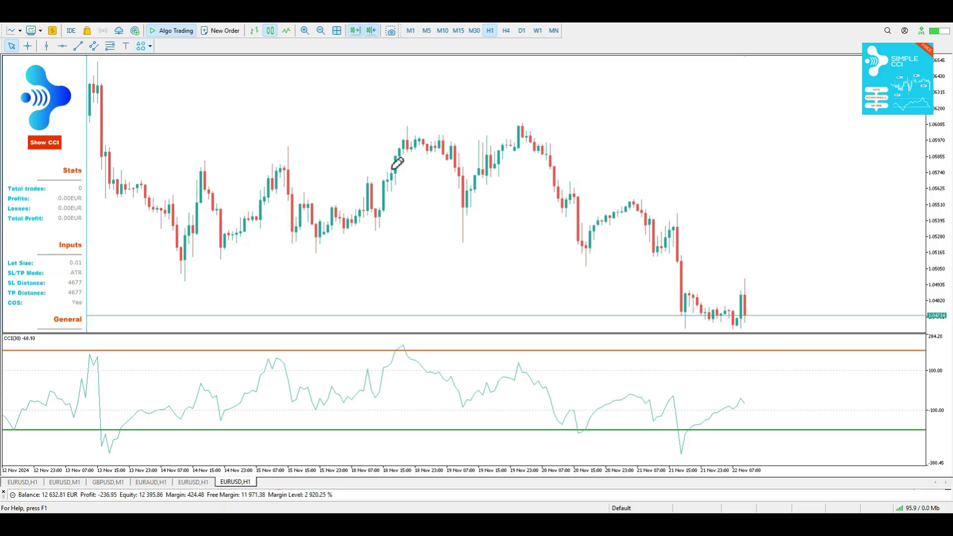
Mark the swing low and CCI dip, trace the decline, then switch to M1
click(588, 250)
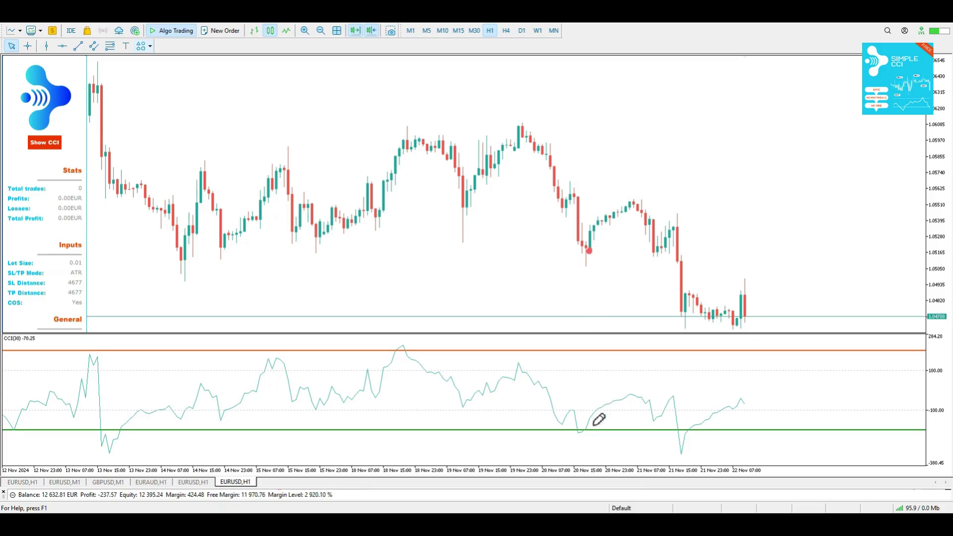
drag(578, 423, 581, 434)
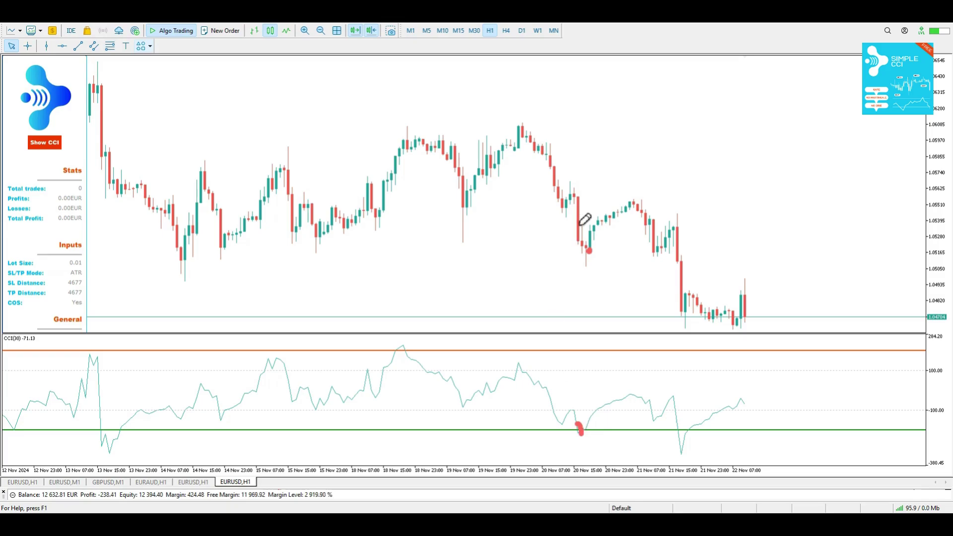
drag(569, 254, 585, 246)
mouse_move(392, 170)
mouse_down()
mouse_move(518, 201)
mouse_move(587, 237)
mouse_up()
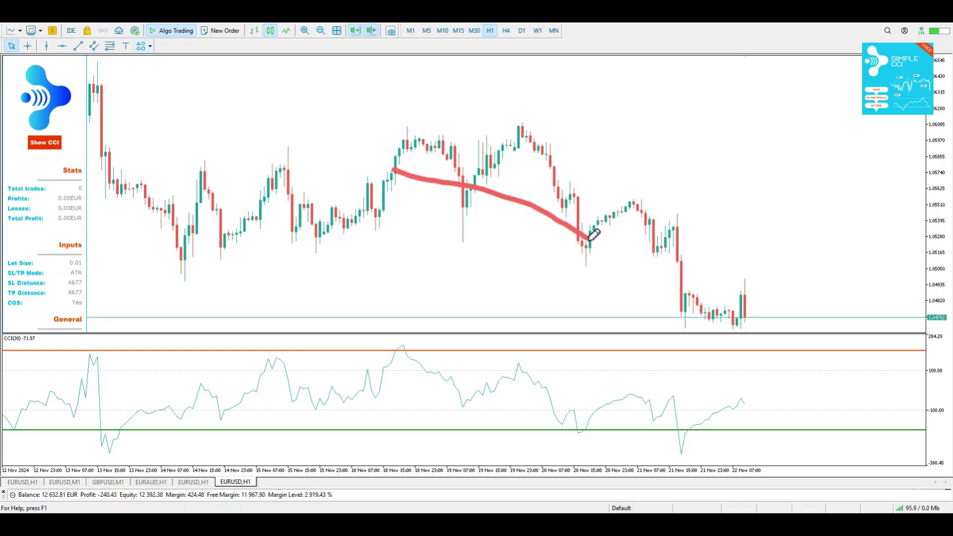
text(M1)
key(Return)
Show the CCI indicator under the M1 chart and inspect a candle with the crosshair
click(56, 141)
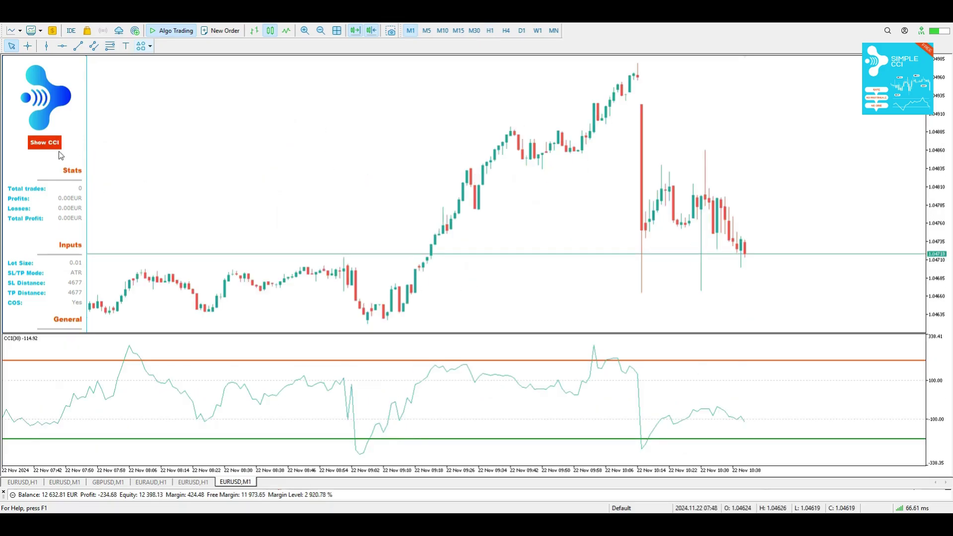
middle_click(370, 322)
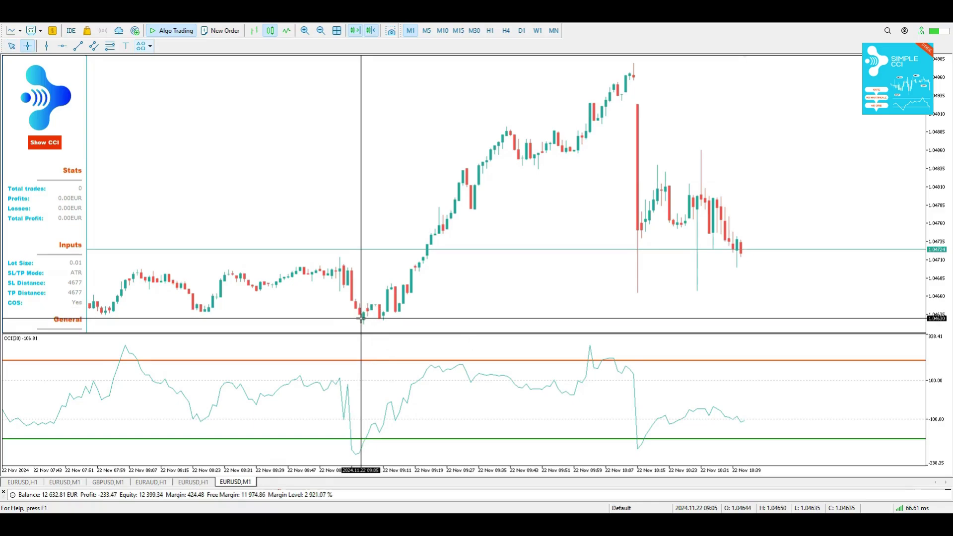
click(353, 314)
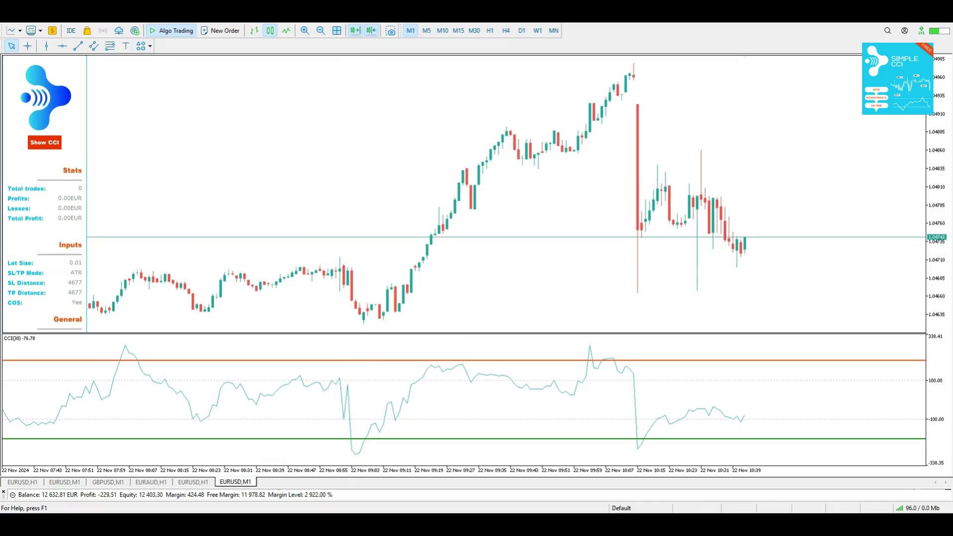
Highlight the dip low, the CCI dip, the rally to the peak, and the sharp drop
click(358, 310)
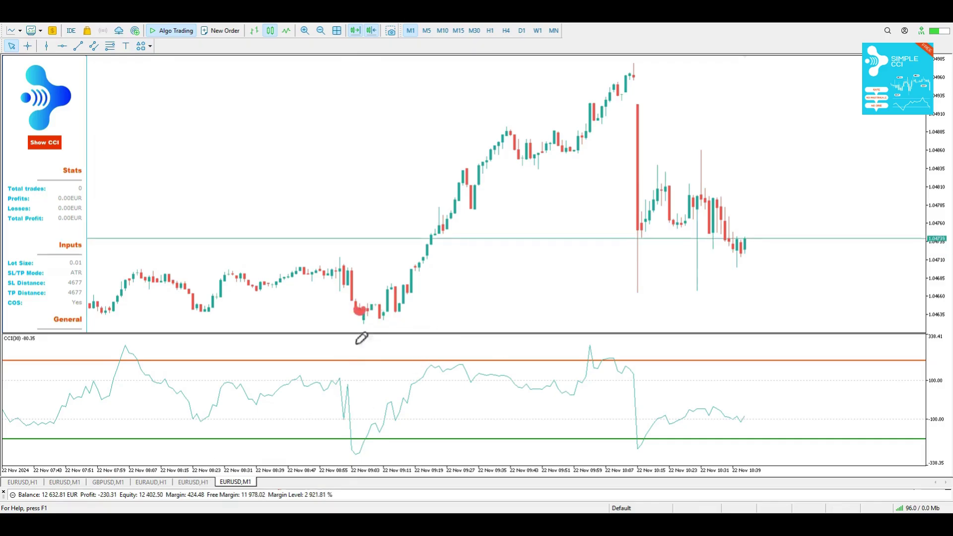
click(351, 440)
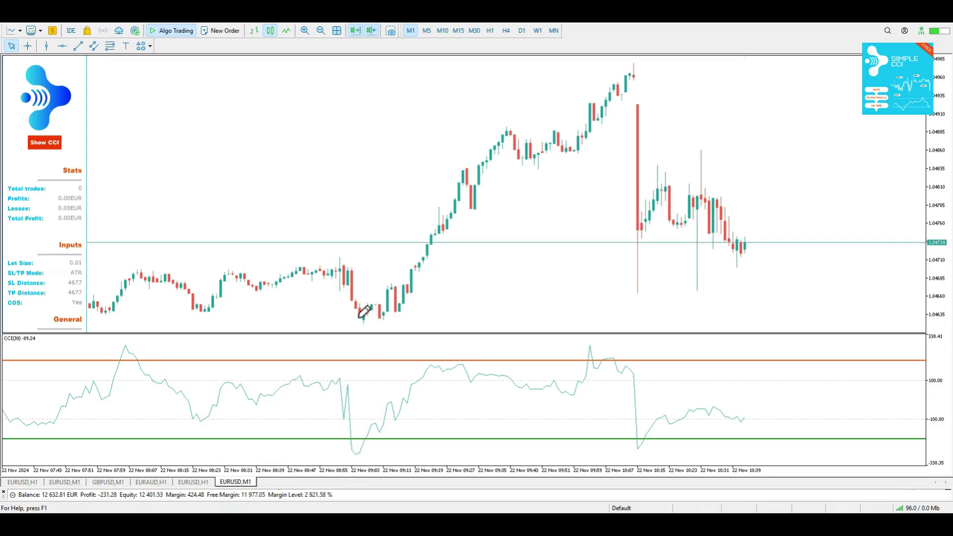
mouse_move(360, 309)
mouse_down()
mouse_move(437, 278)
mouse_move(626, 102)
mouse_move(635, 69)
mouse_up()
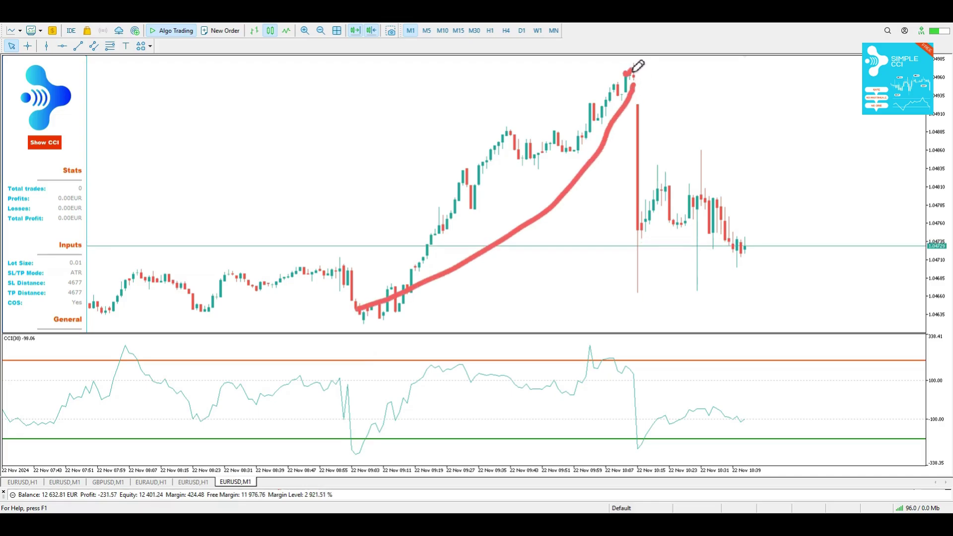
click(598, 106)
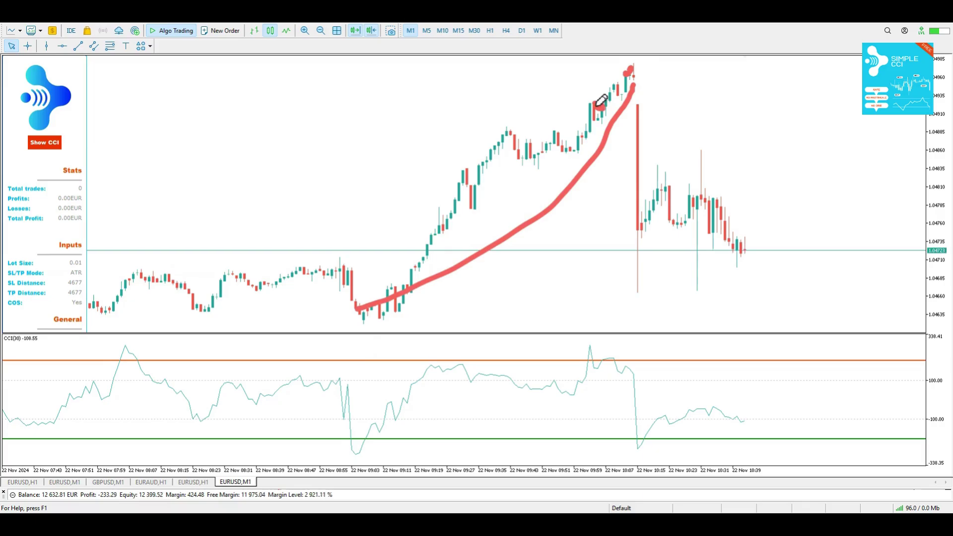
drag(597, 105, 370, 300)
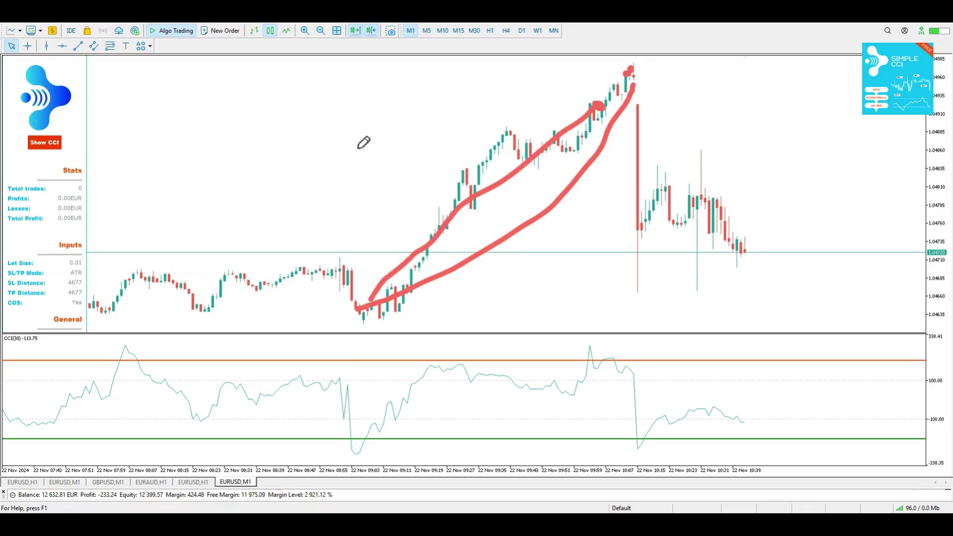
key(e)
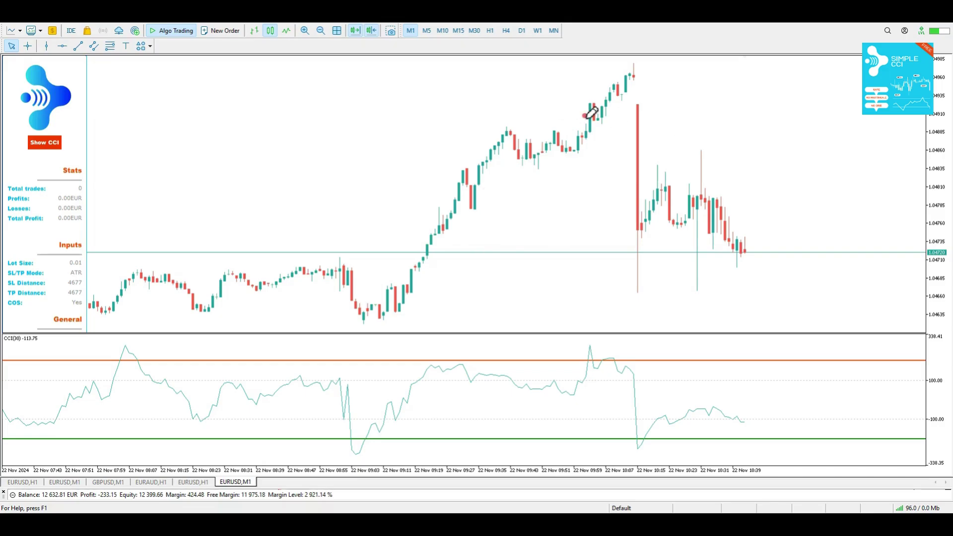
drag(586, 115, 639, 288)
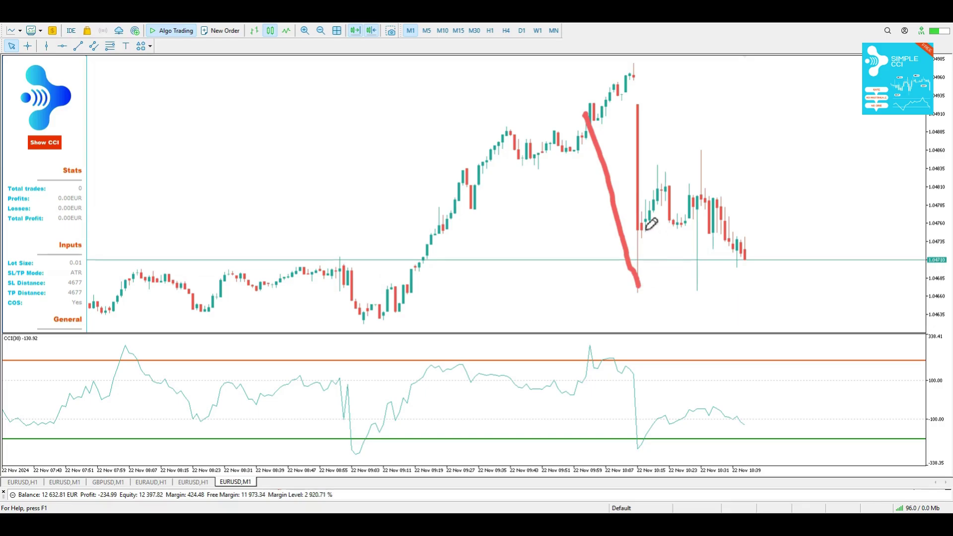
drag(642, 228, 651, 231)
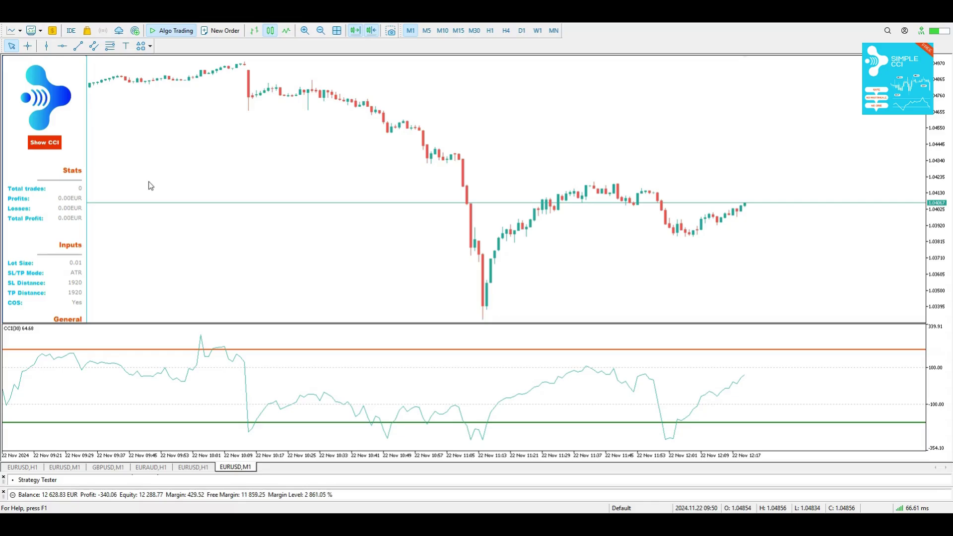
Expand the Strategy Tester and view its Settings for Simple CCI on EURUSD H1
click(4, 485)
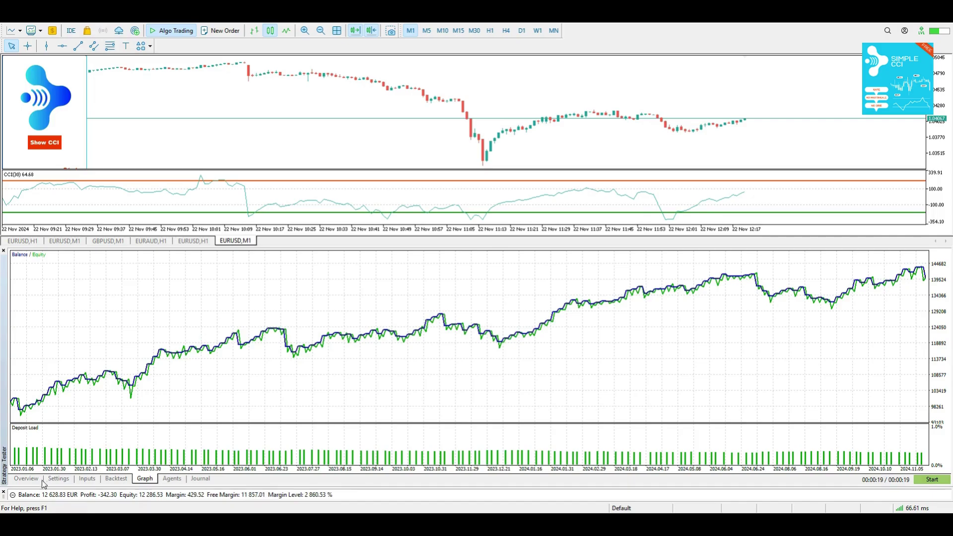
click(58, 479)
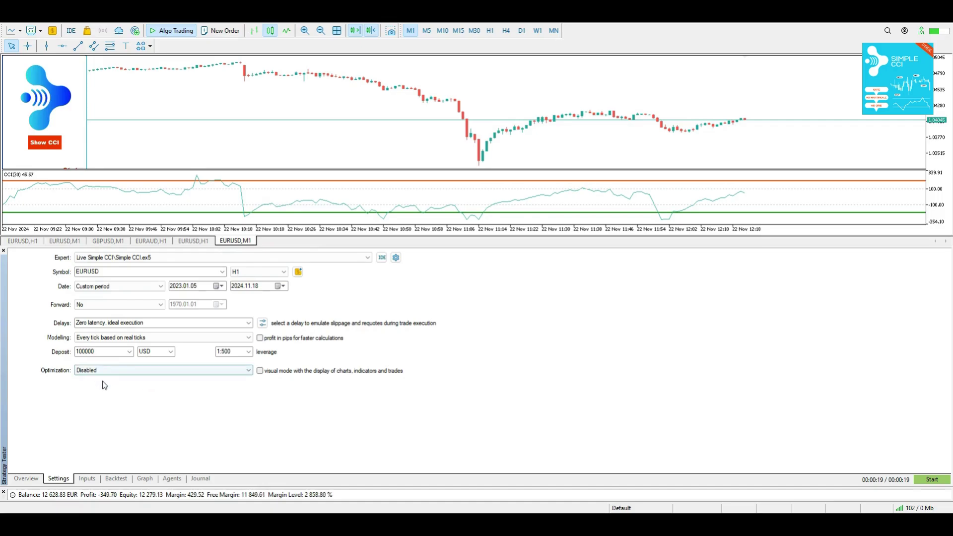
Check the Simple CCI input parameters in the tester and start the backtest
click(87, 478)
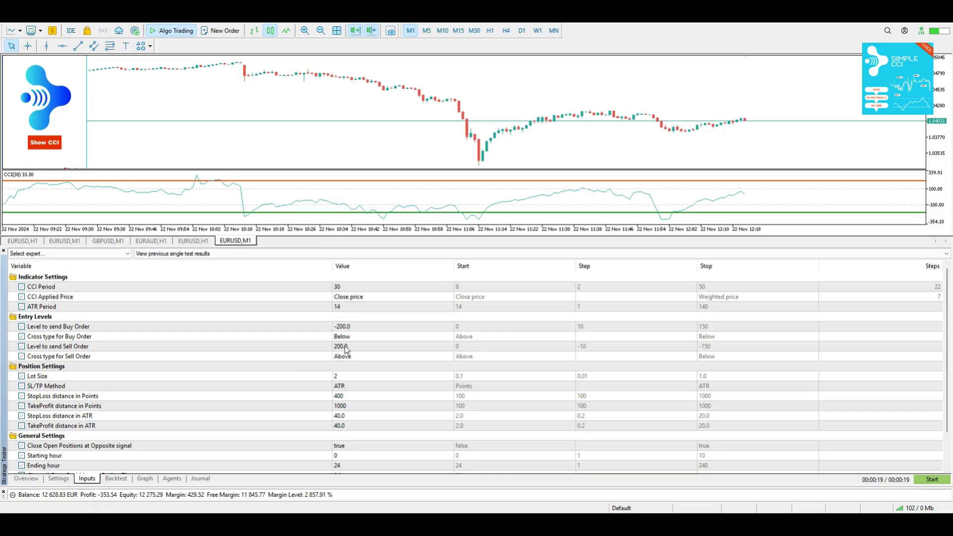
scroll(204, 378, down, 2)
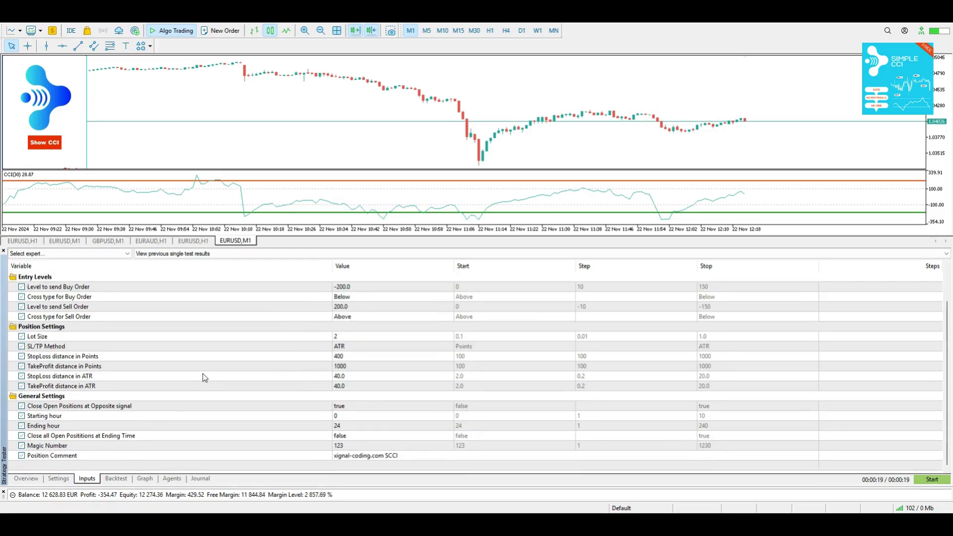
scroll(205, 378, up, 2)
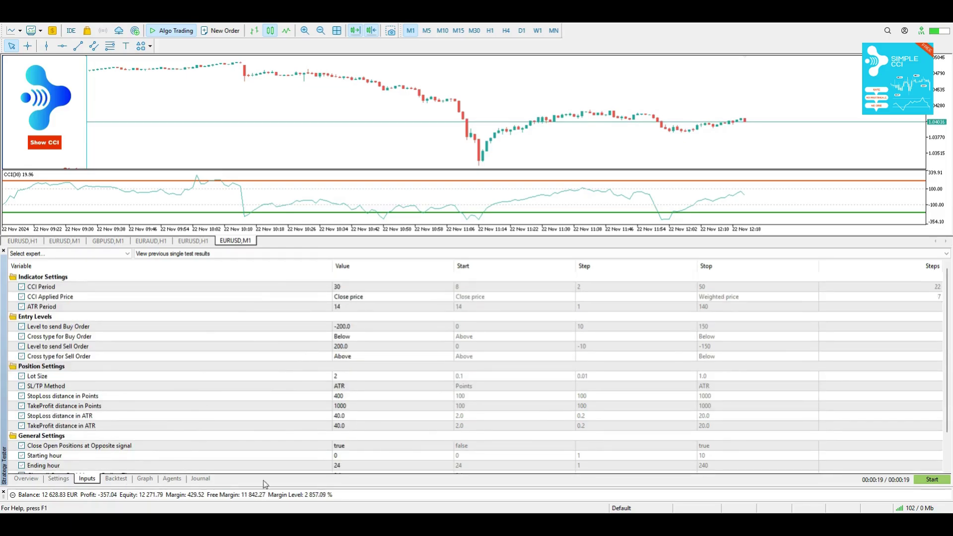
click(924, 480)
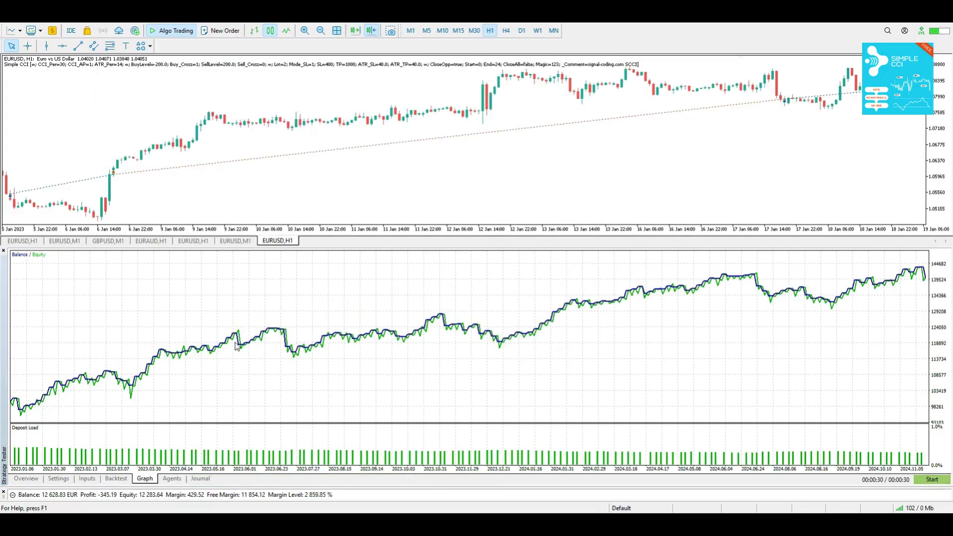
Open the Backtest report and scroll through its statistics and entry/profit bar charts
click(115, 478)
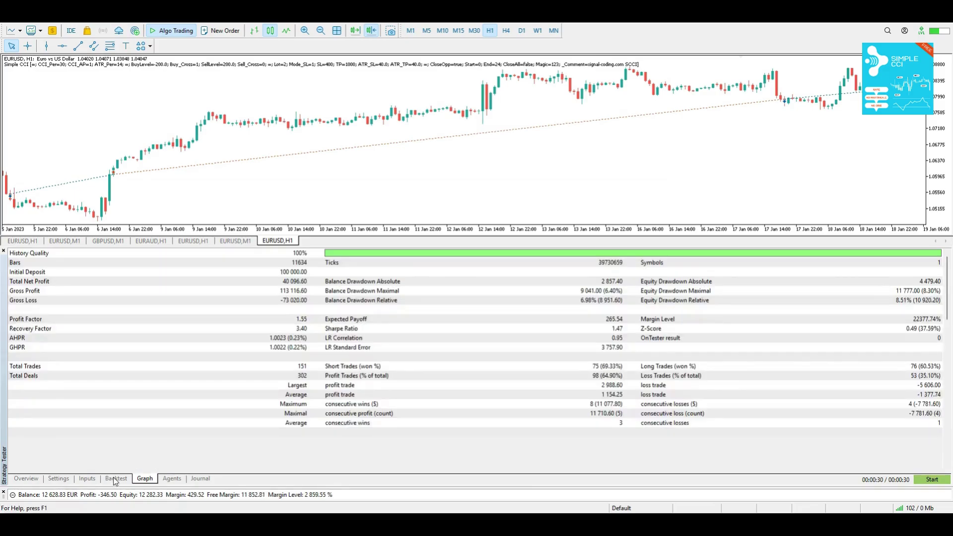
scroll(283, 333, down, 5)
scroll(278, 332, up, 5)
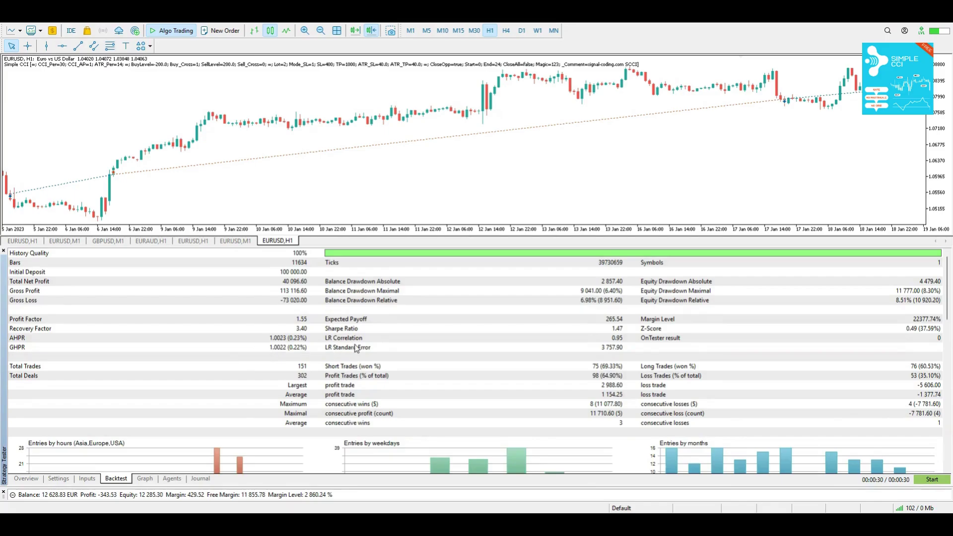
scroll(303, 332, down, 3)
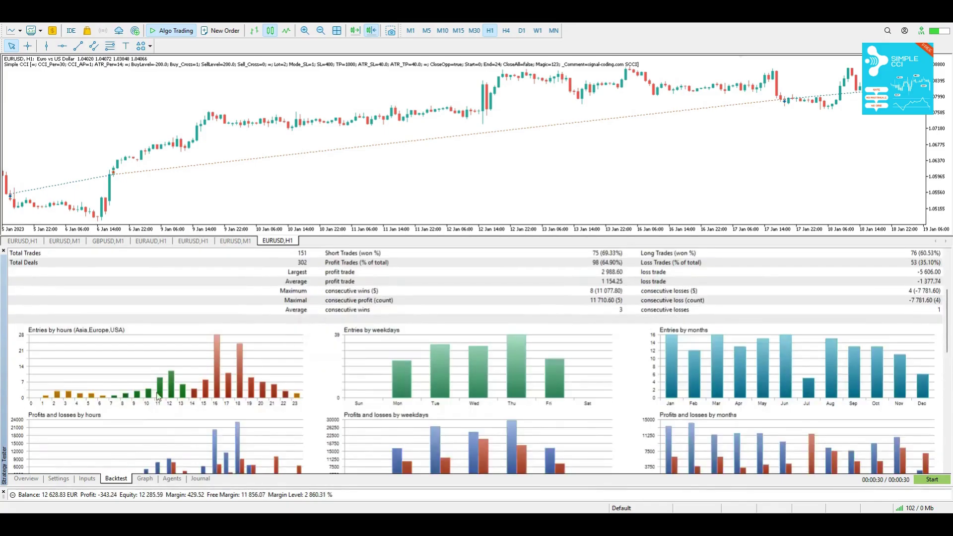
scroll(187, 390, down, 2)
scroll(429, 342, up, 5)
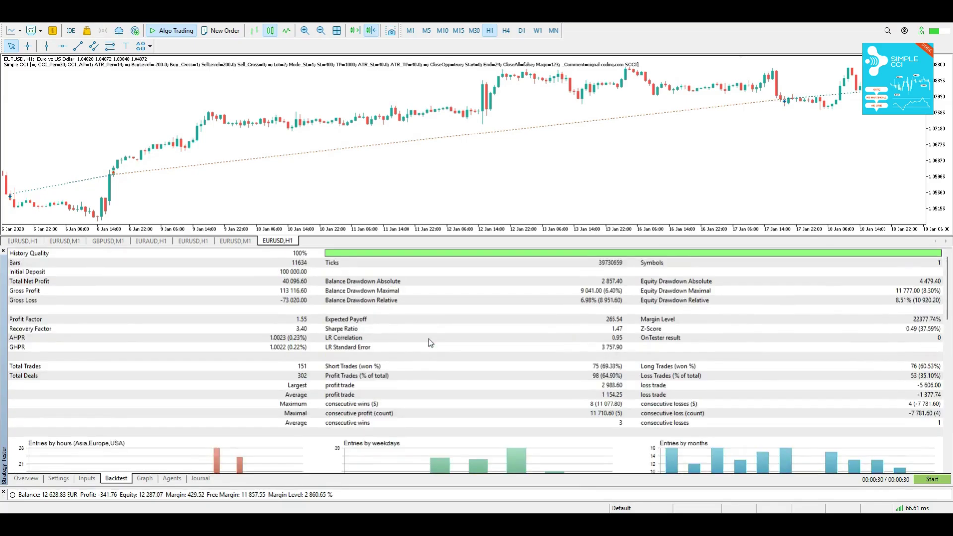